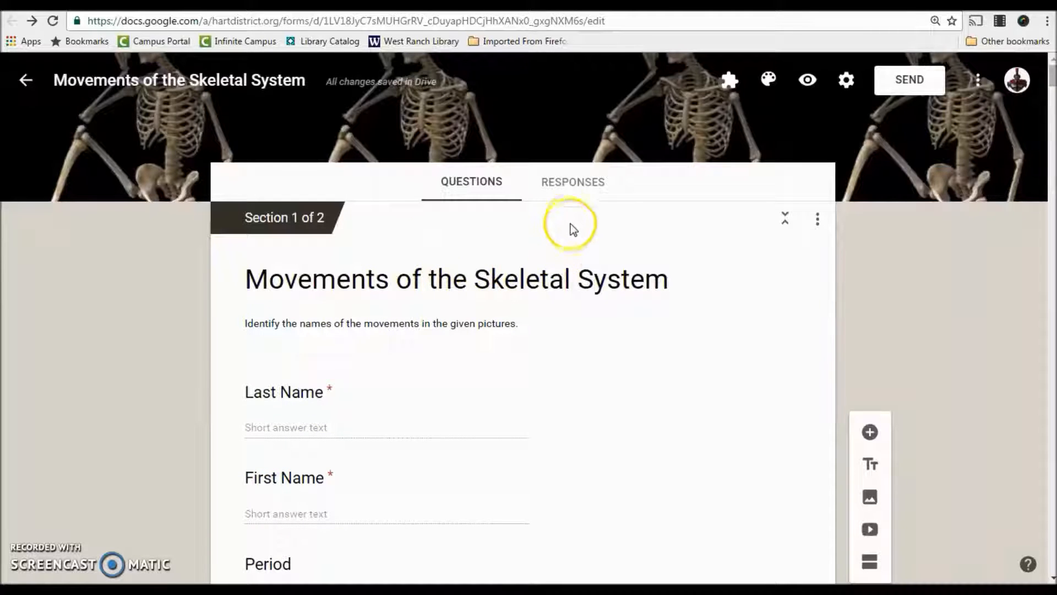
# Link the form's responses to a newly created spreadsheet with the suggested name.
pyautogui.click(576, 189)
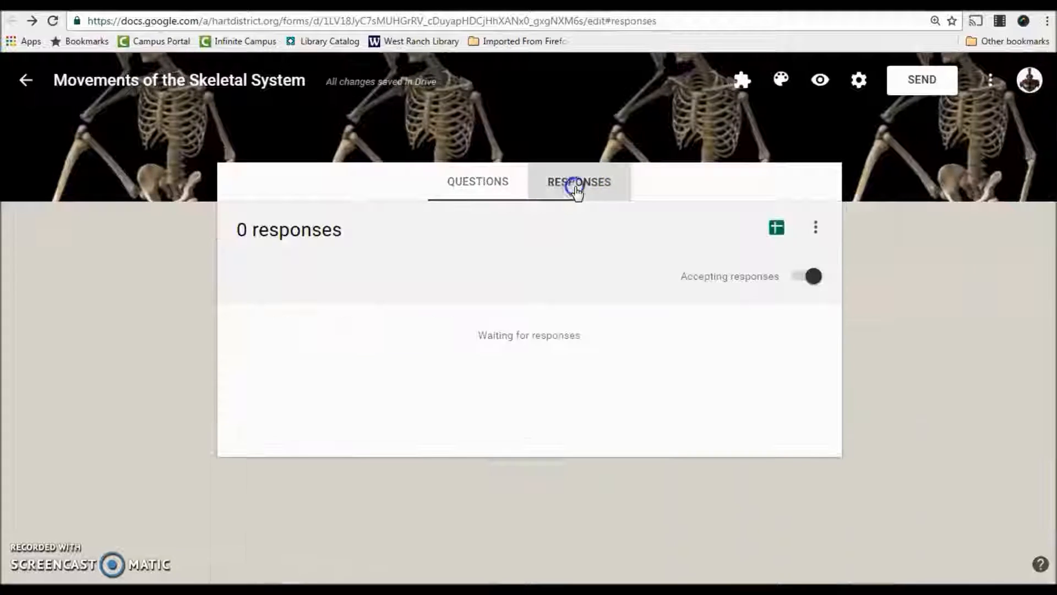
pyautogui.click(816, 228)
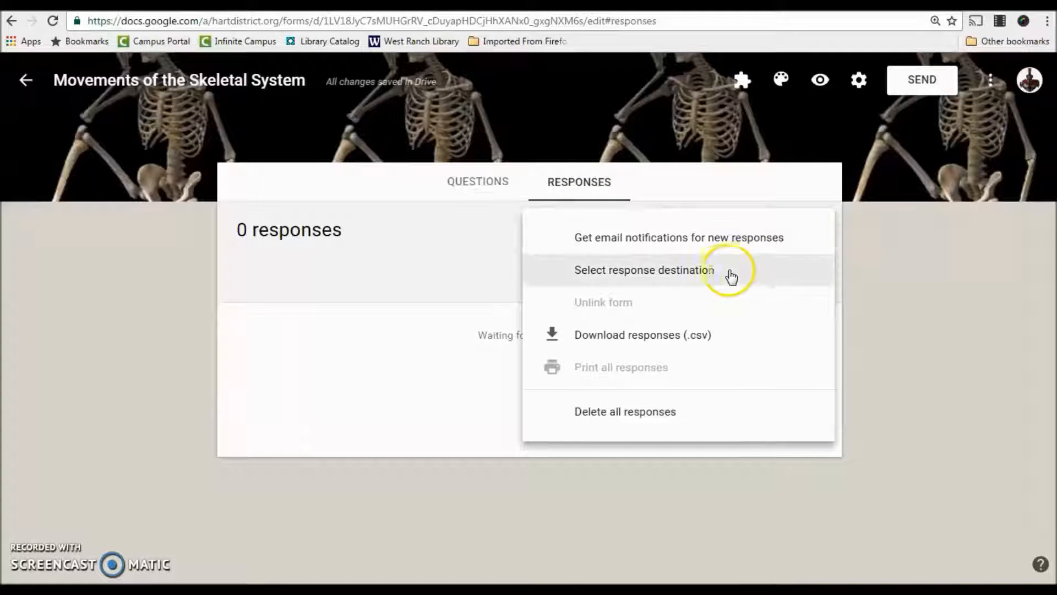
pyautogui.click(703, 271)
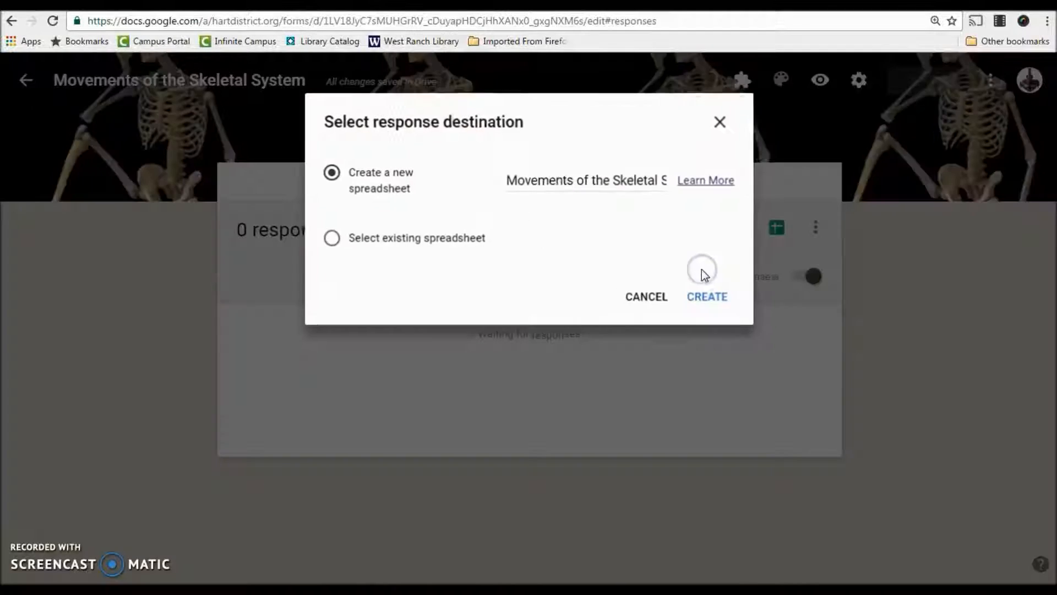
pyautogui.click(708, 297)
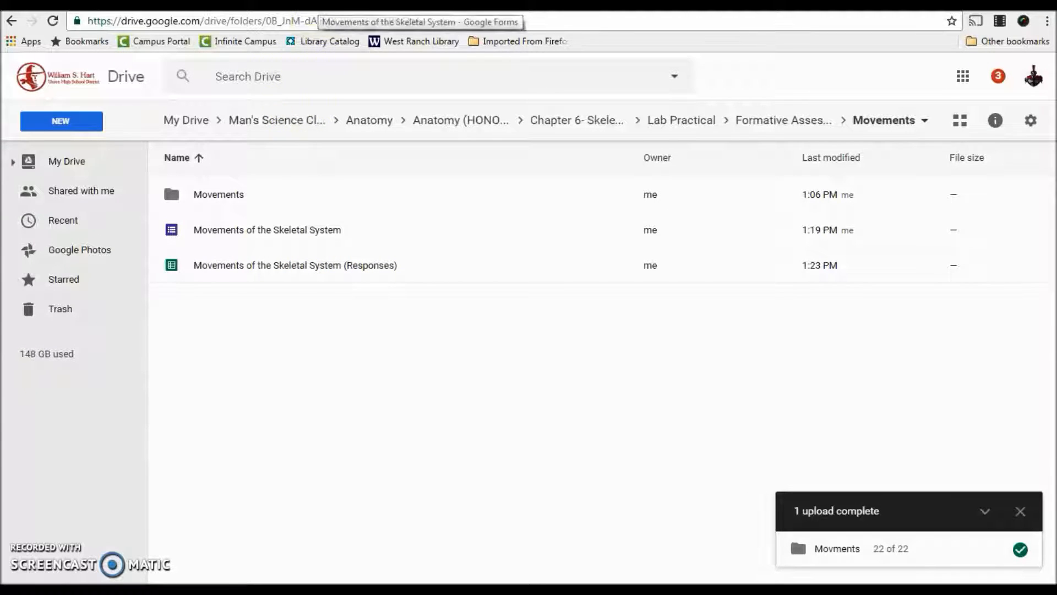
# Return to the questions of the Movements of the Skeletal System form and open its live preview.
pyautogui.click(319, 4)
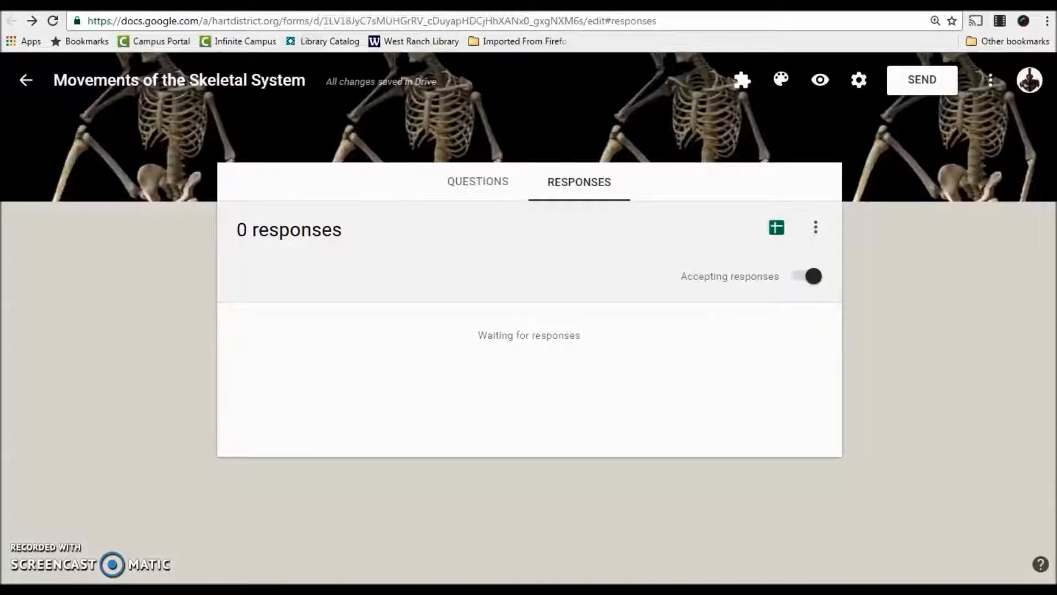
pyautogui.click(479, 182)
pyautogui.click(808, 83)
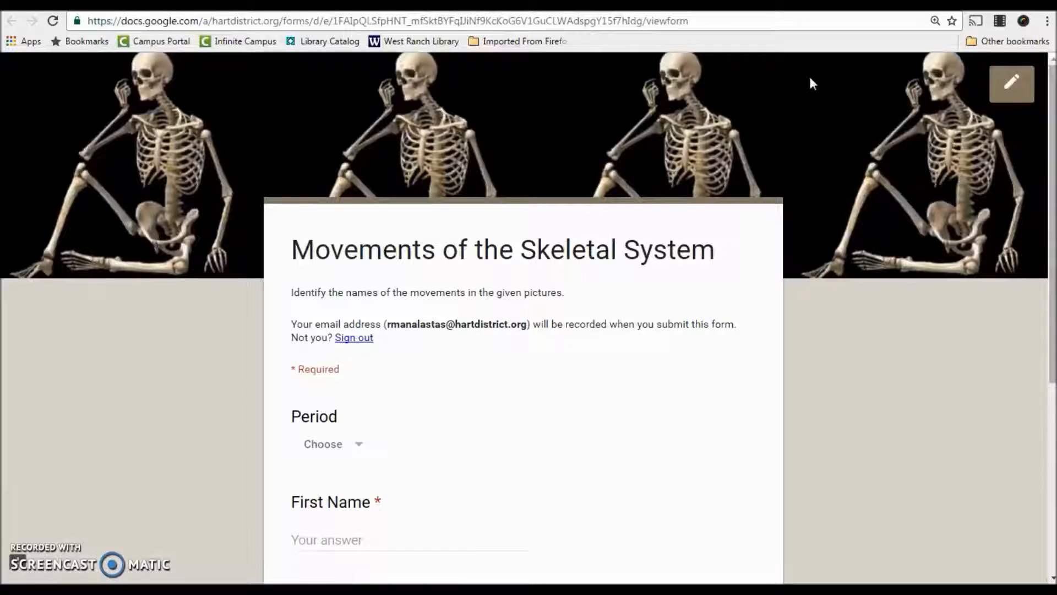
# Fill in the form as the answer key with period 2 and KEY as first and last name, answer the movement questions, and submit it.
pyautogui.scroll(-1, 425, 399)
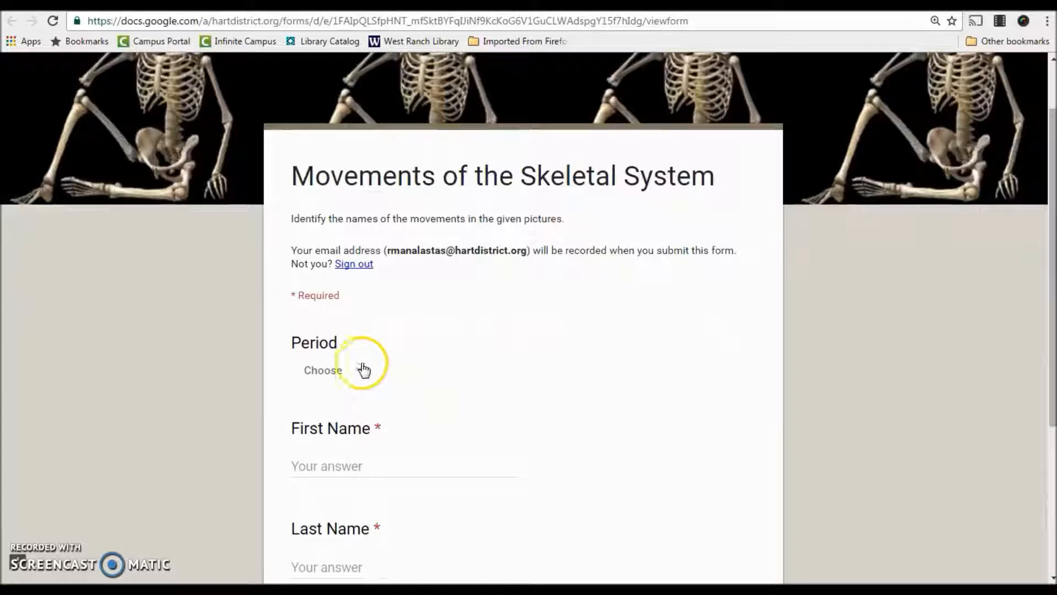
pyautogui.scroll(-1, 359, 380)
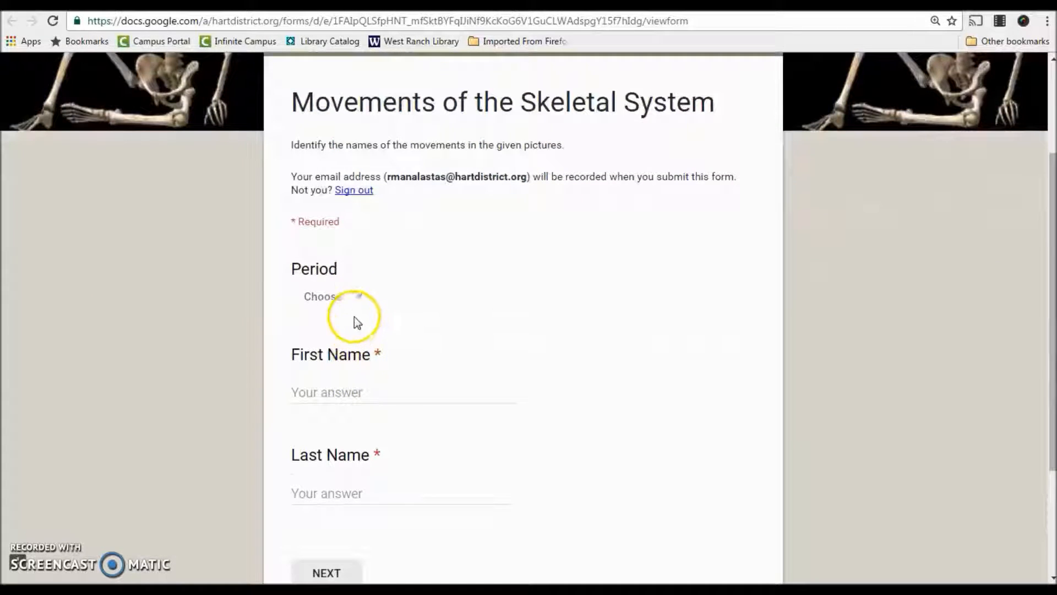
pyautogui.click(356, 301)
pyautogui.click(324, 353)
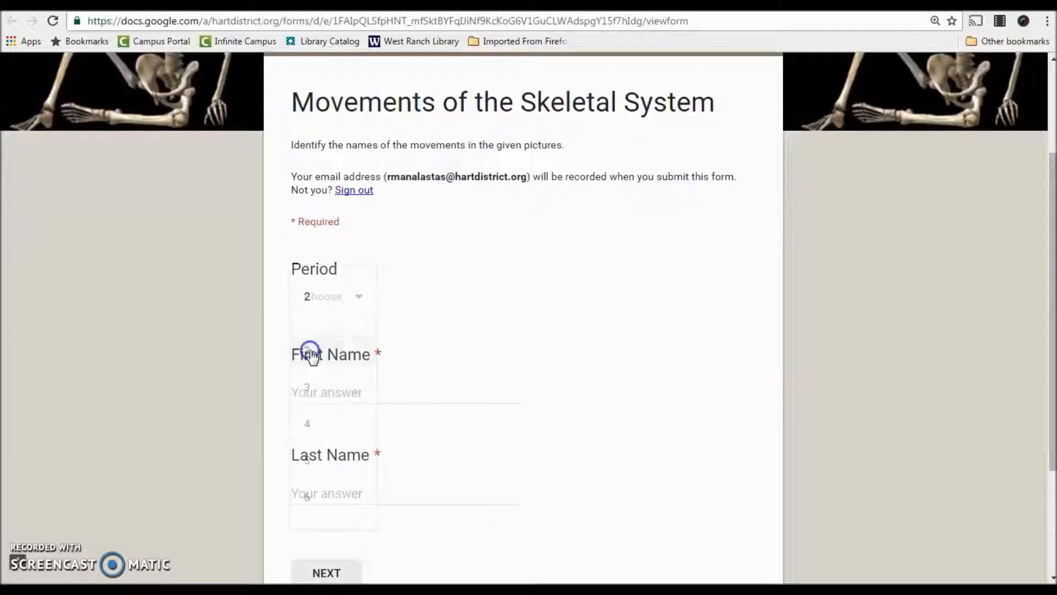
pyautogui.click(330, 392)
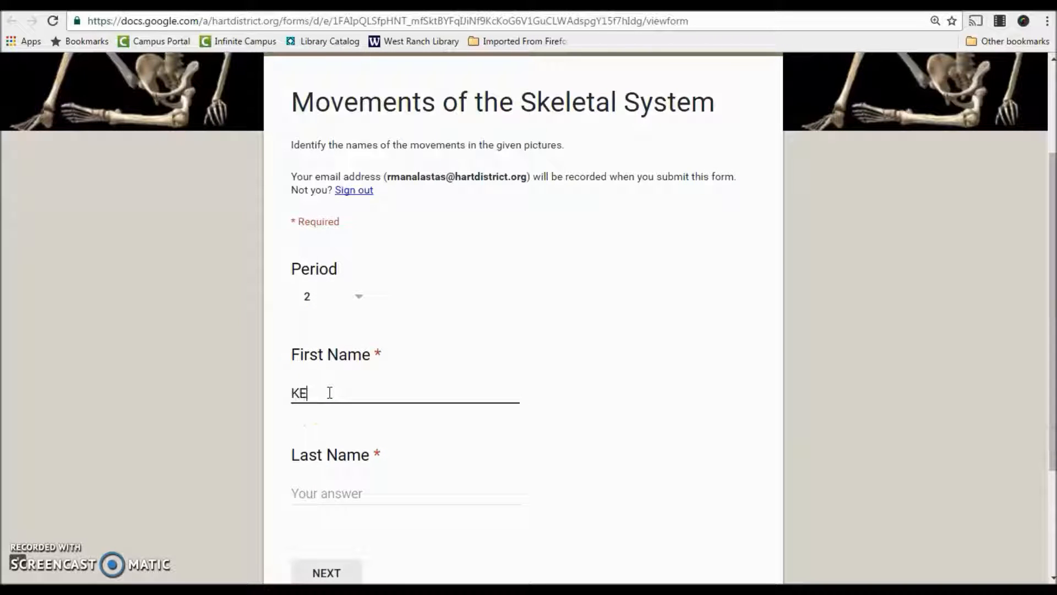
pyautogui.click(343, 500)
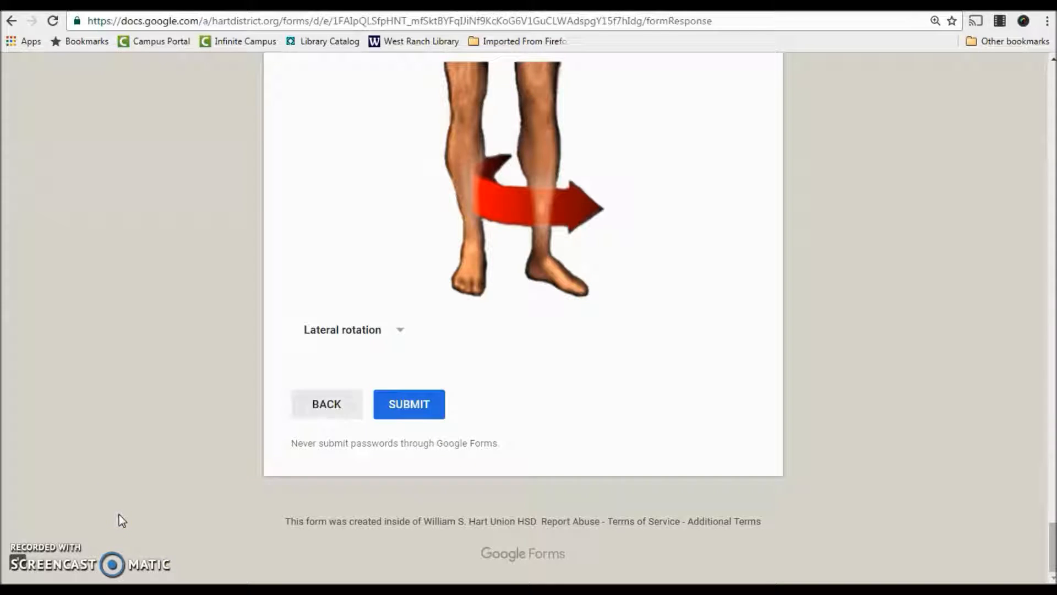
pyautogui.click(340, 440)
pyautogui.click(423, 408)
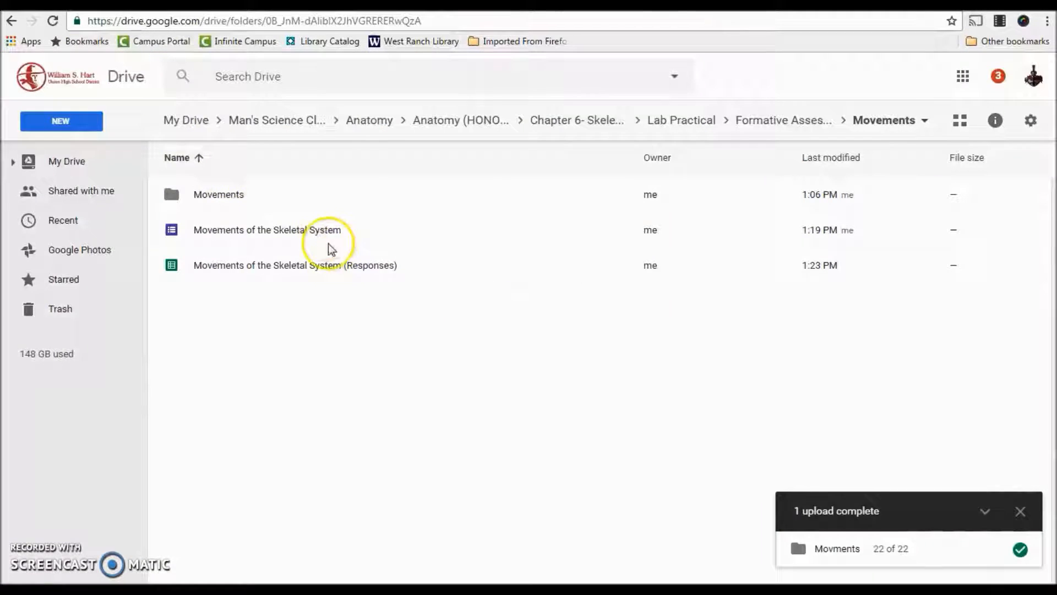
# Open the Movements of the Skeletal System (Responses) spreadsheet from Drive and enable the Flubaroo add-on in it.
pyautogui.doubleClick(342, 264)
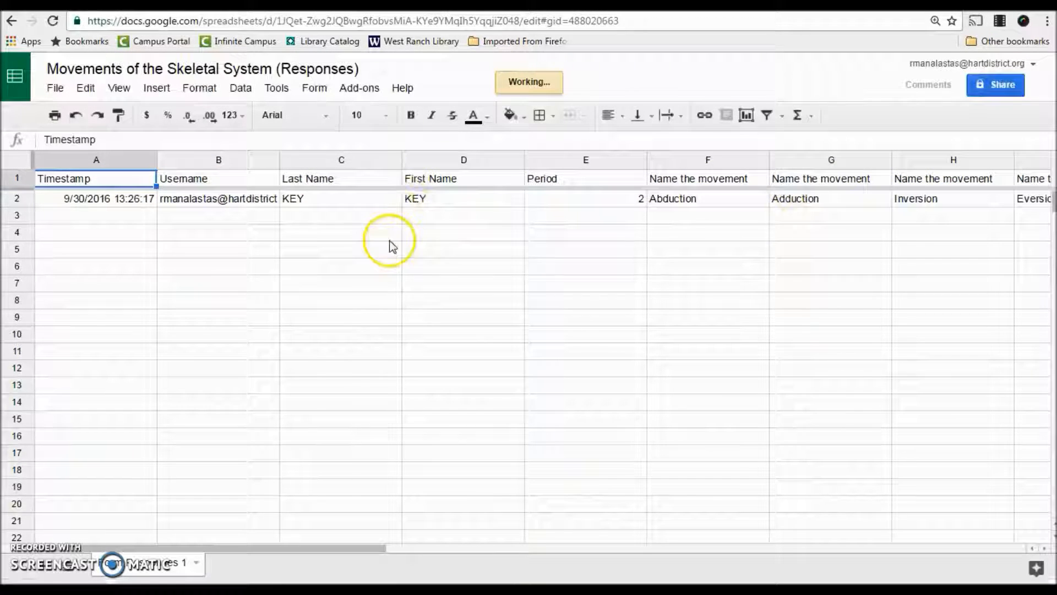
pyautogui.click(366, 93)
pyautogui.click(368, 138)
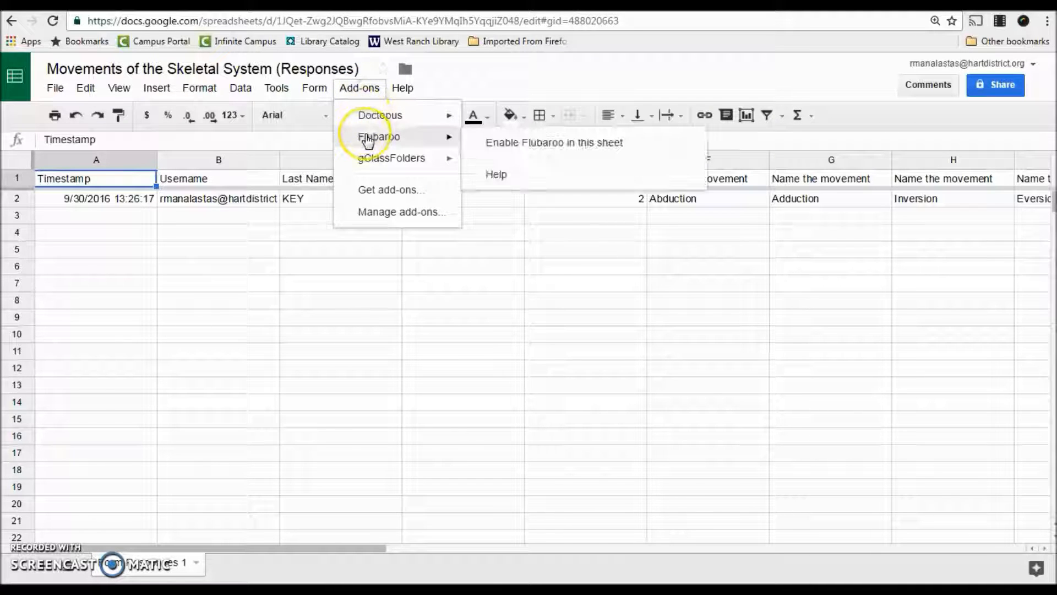
pyautogui.click(499, 144)
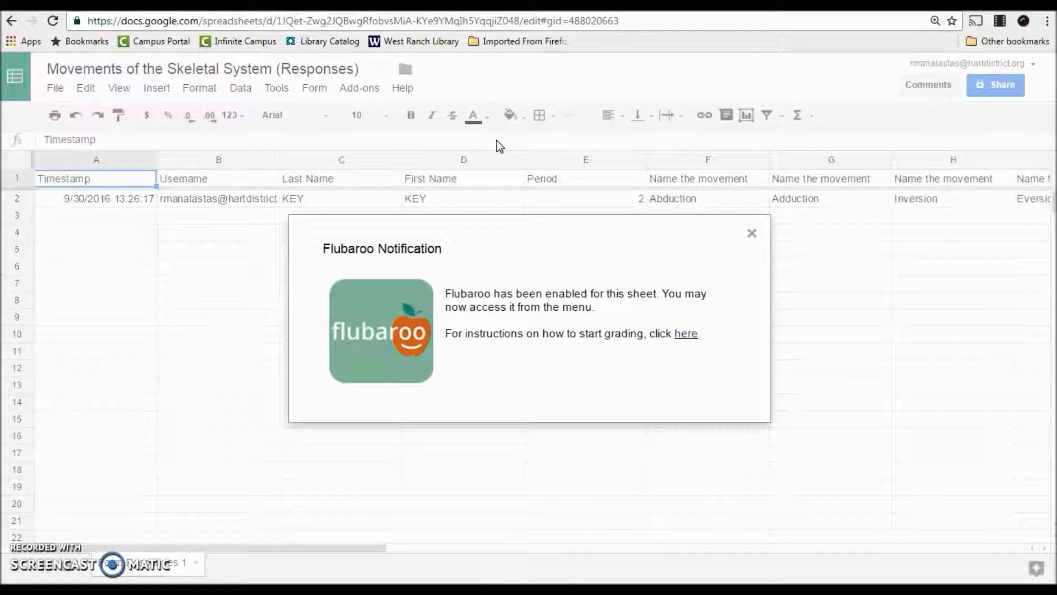
pyautogui.click(753, 234)
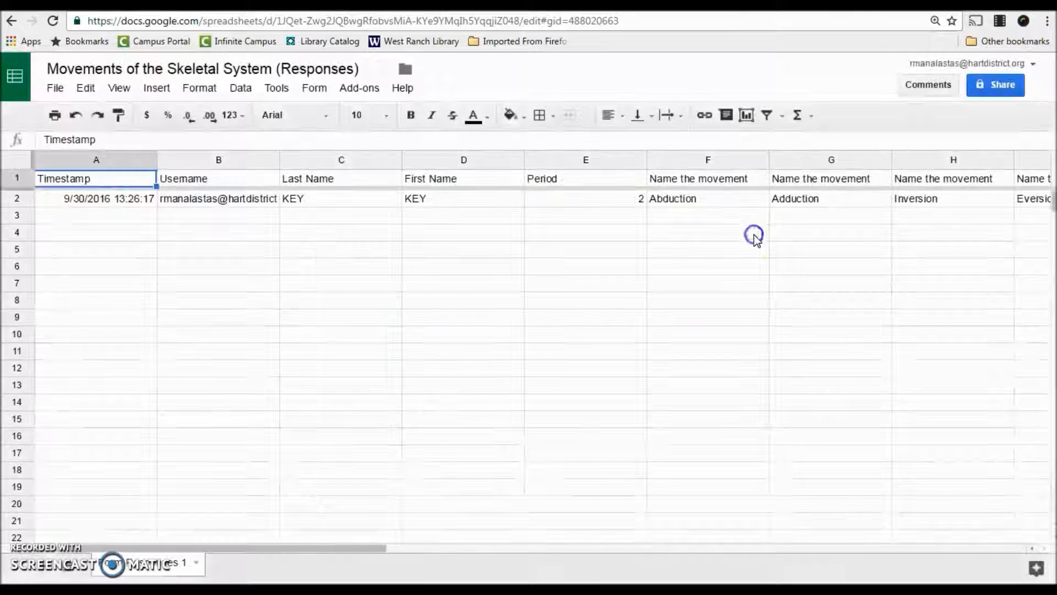
# Start enabling Flubaroo's Autograde and proceed to the setup of its grading and email settings.
pyautogui.click(371, 90)
pyautogui.click(365, 138)
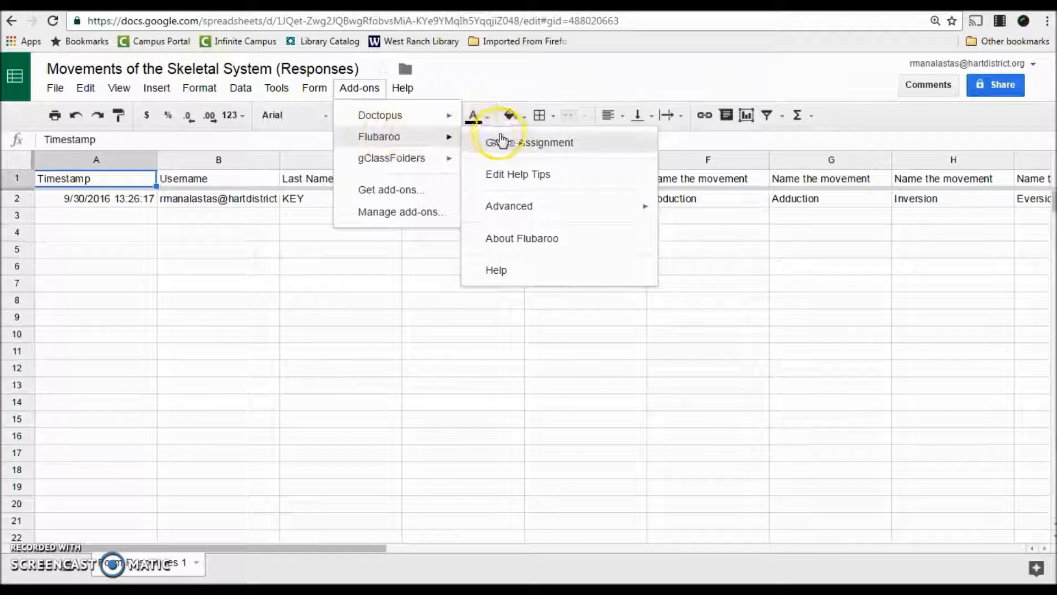
pyautogui.moveTo(513, 210)
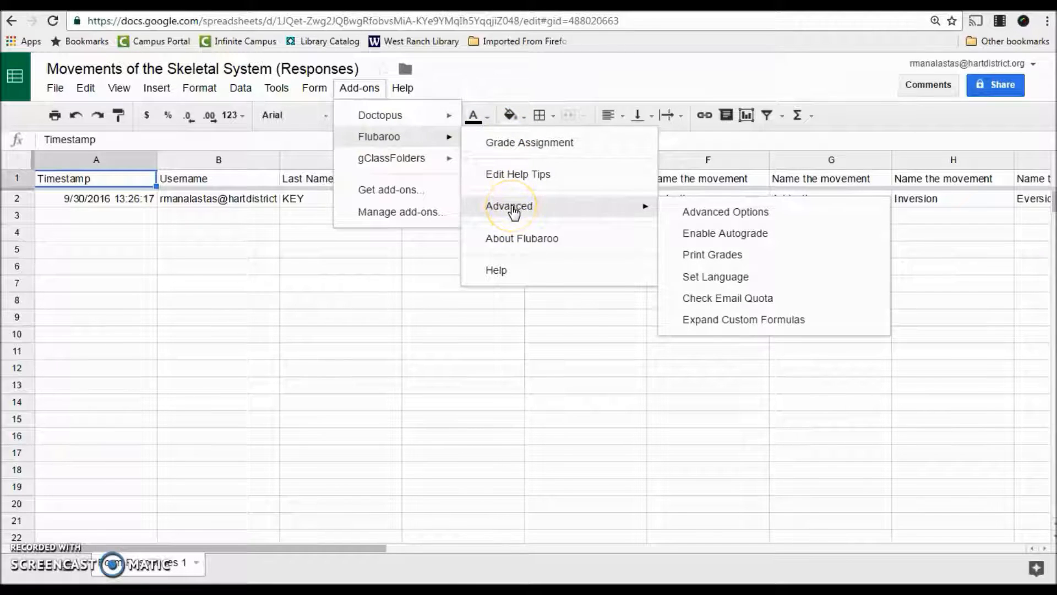
pyautogui.click(693, 240)
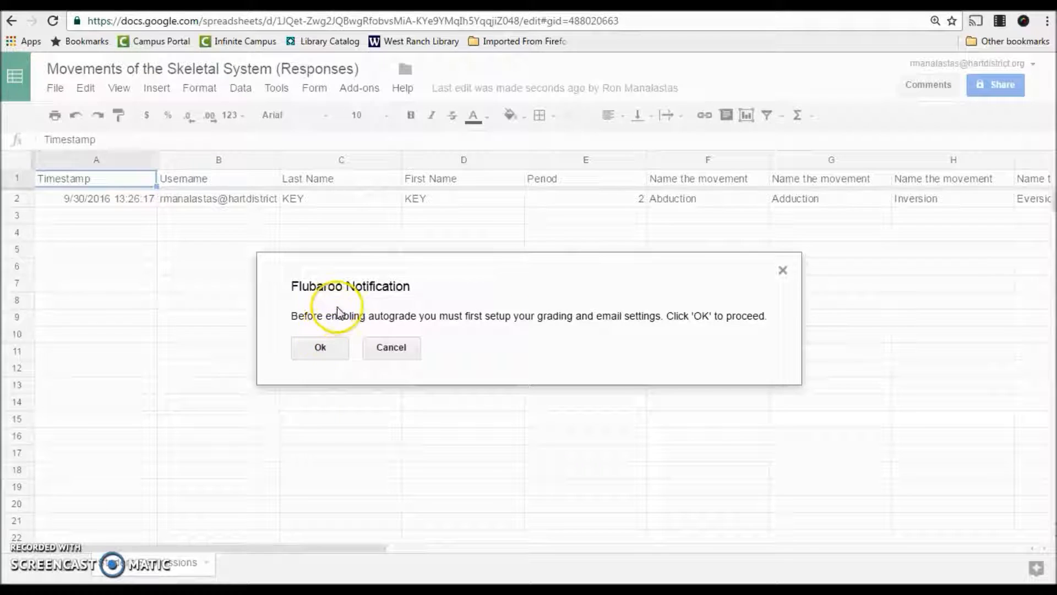
pyautogui.click(322, 351)
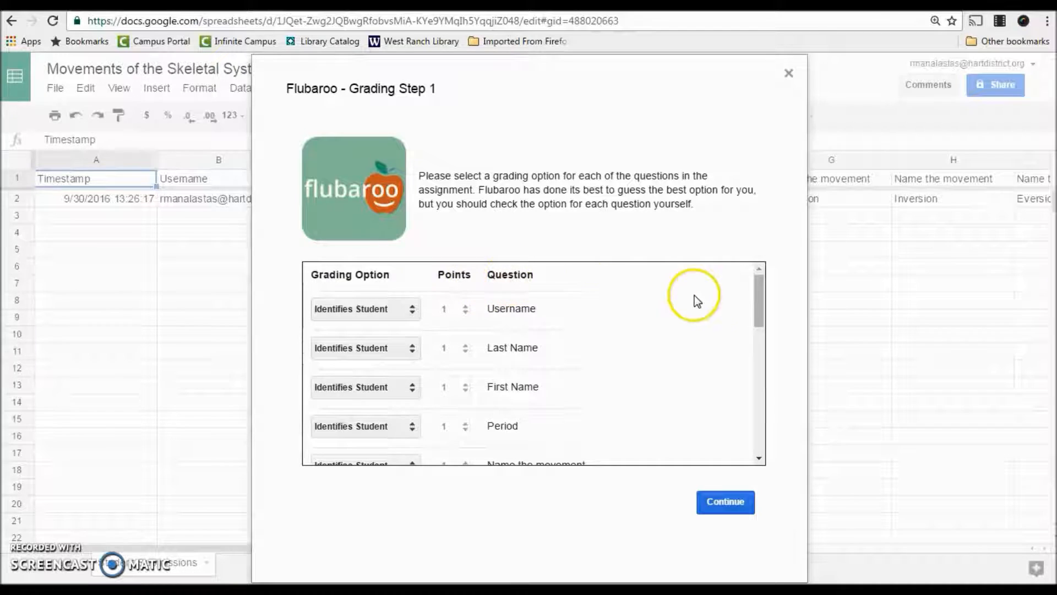
# Set every Name the movement question to Normal Grading, keep the personal fields as Identifies Student, and continue to the next grading step.
pyautogui.moveTo(761, 302); pyautogui.dragTo(761, 300)
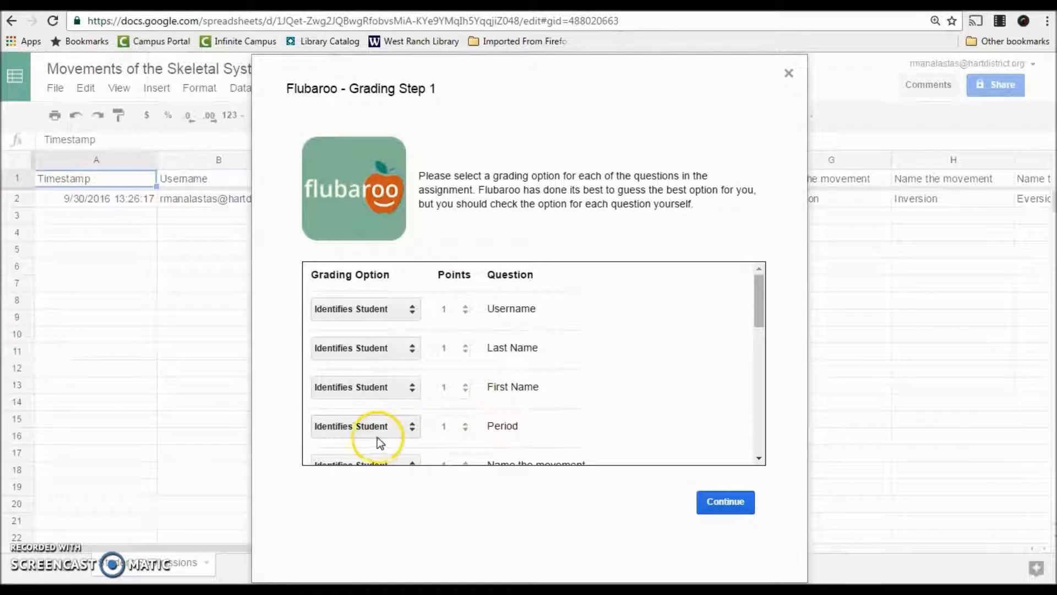
pyautogui.moveTo(758, 307); pyautogui.dragTo(755, 350)
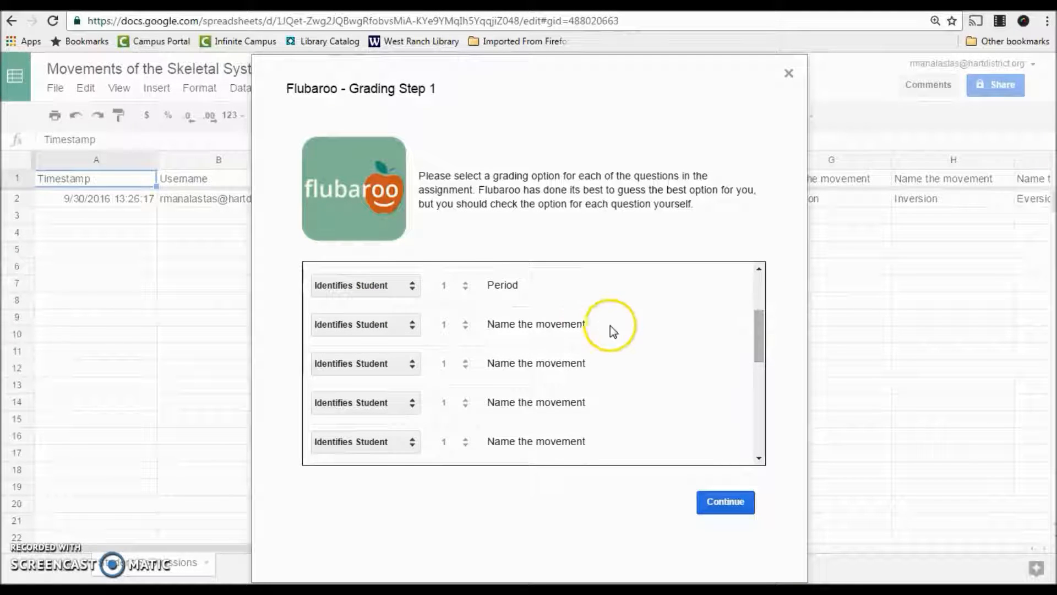
pyautogui.click(413, 331)
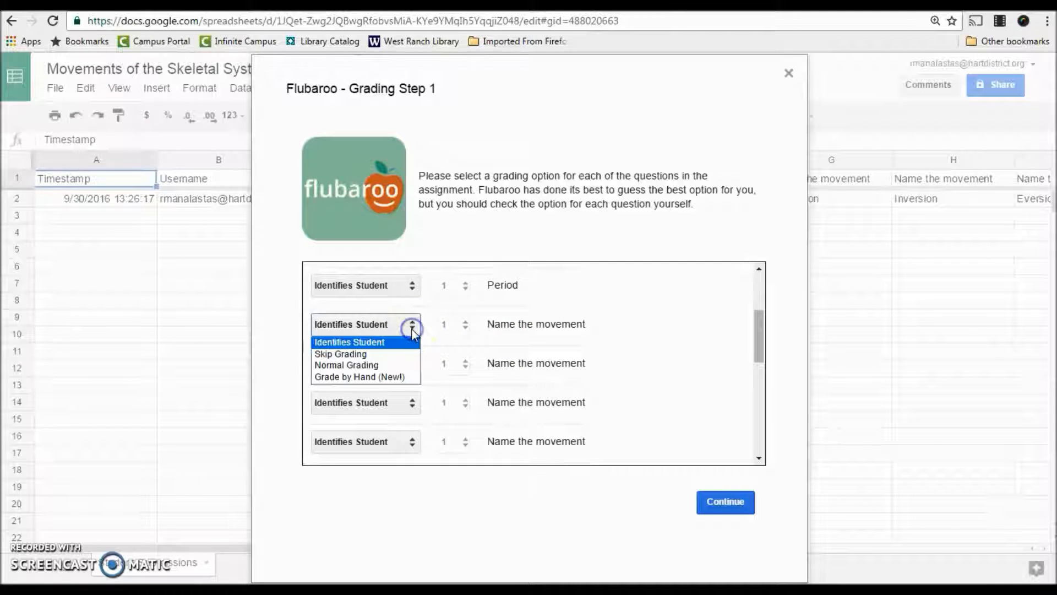
pyautogui.click(382, 366)
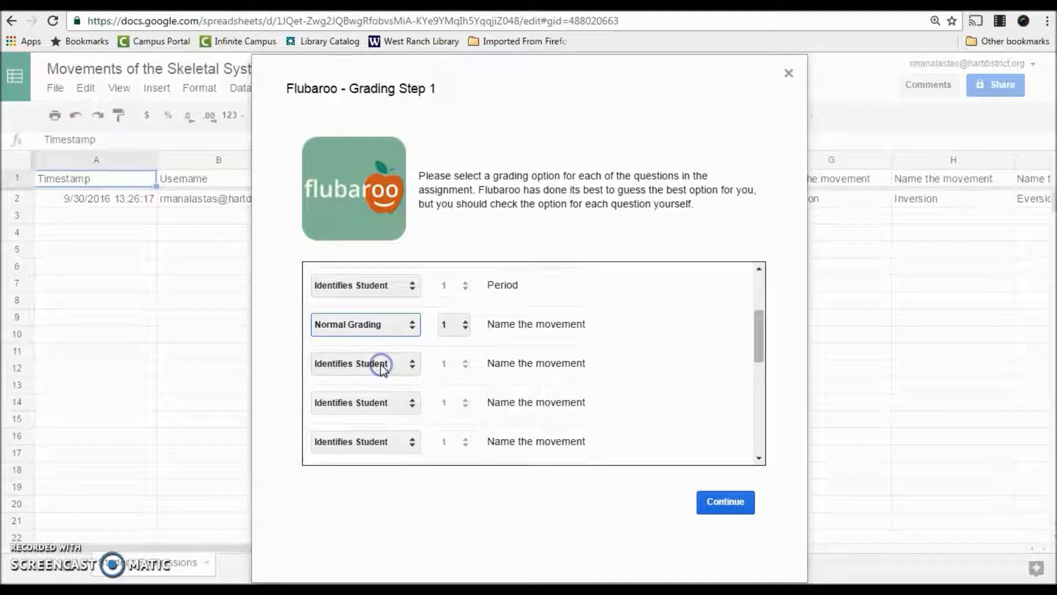
pyautogui.click(412, 364)
pyautogui.click(385, 405)
pyautogui.click(408, 404)
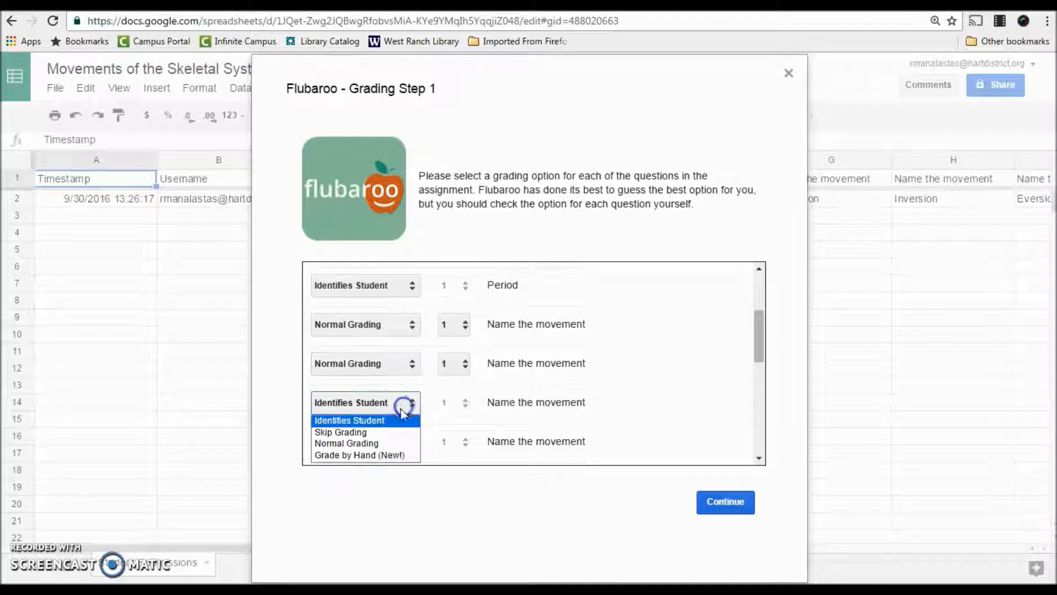
pyautogui.click(380, 444)
pyautogui.click(412, 442)
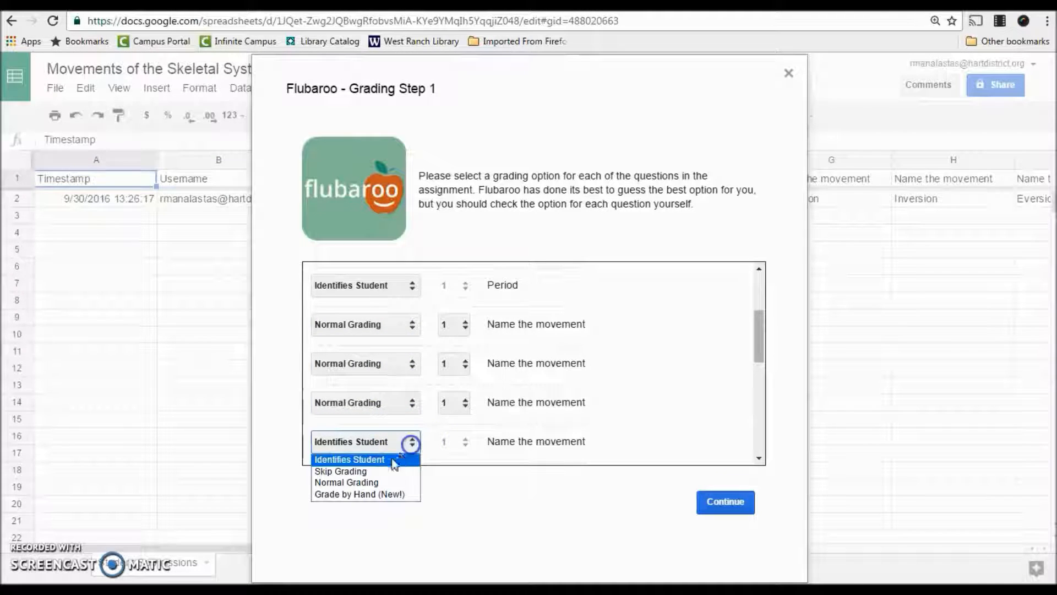
pyautogui.click(376, 482)
pyautogui.moveTo(759, 339); pyautogui.dragTo(751, 383)
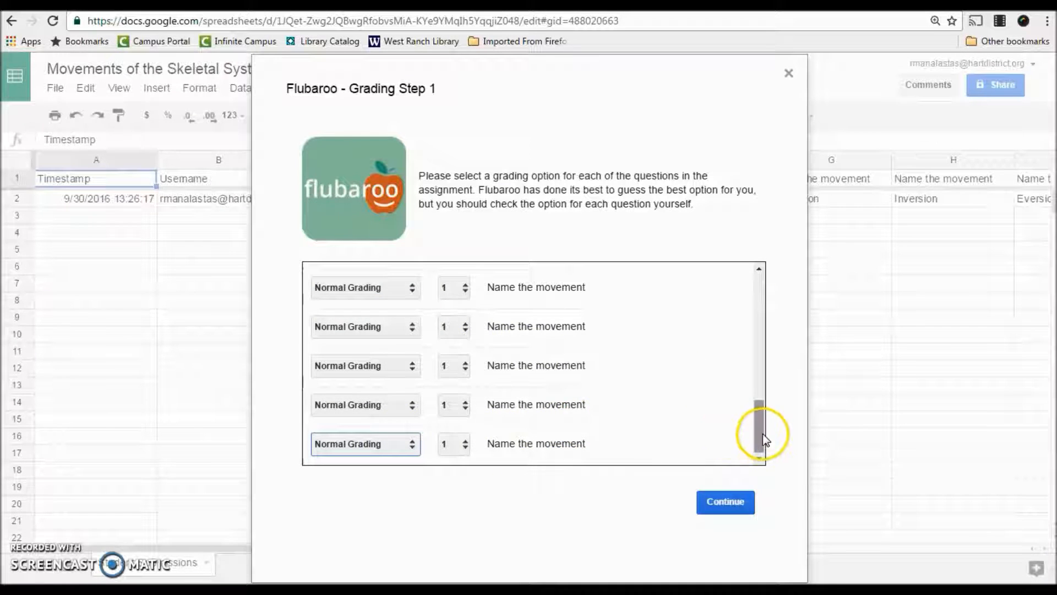
pyautogui.moveTo(763, 439); pyautogui.dragTo(746, 333)
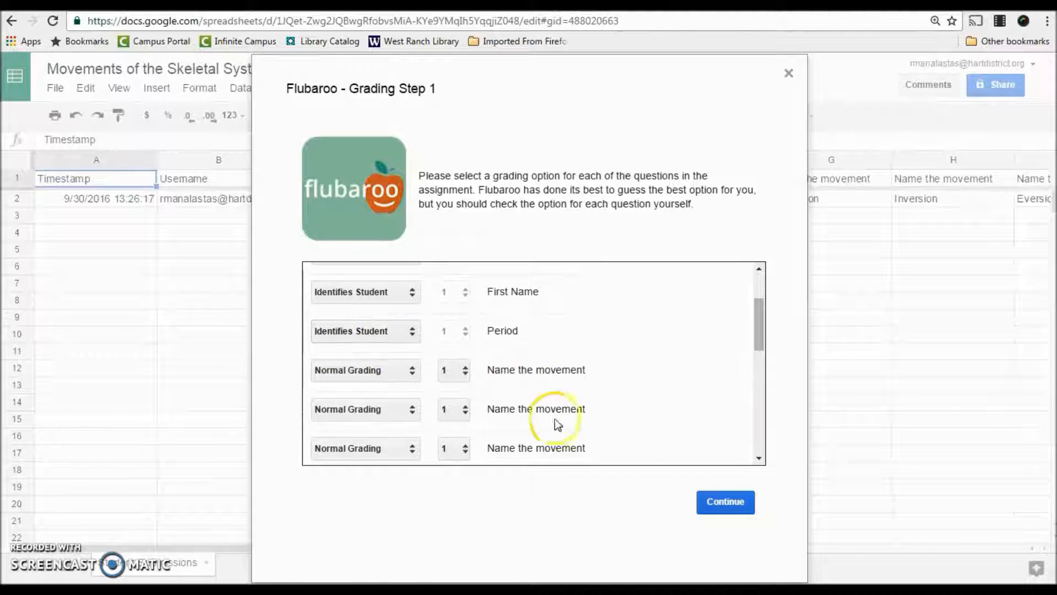
pyautogui.click(714, 505)
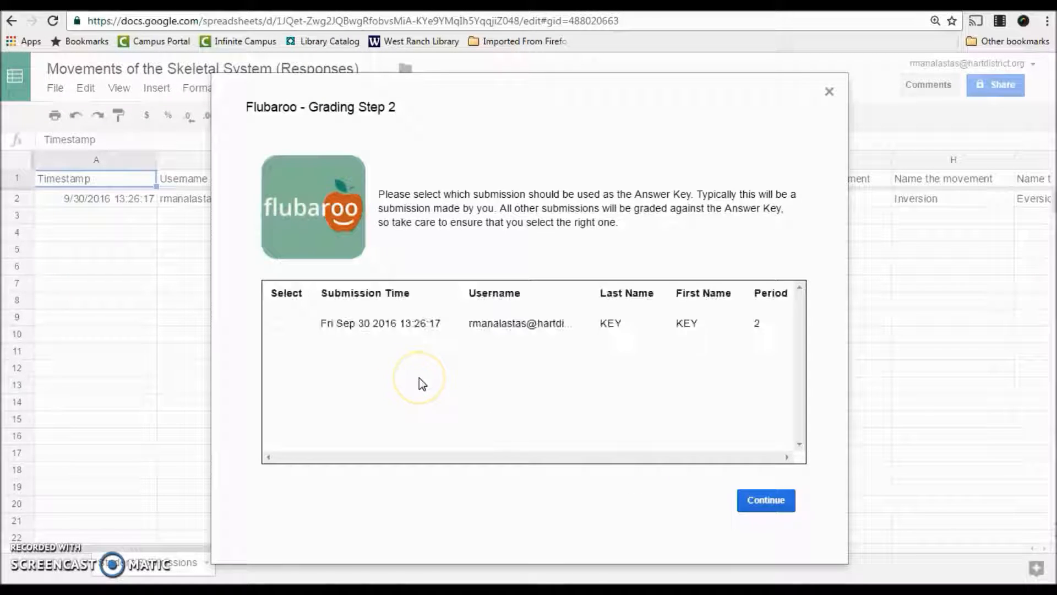
# Use the KEY submission as the answer key and accept grade sharing via email to the Username address, including the list of questions and scores.
pyautogui.click(277, 325)
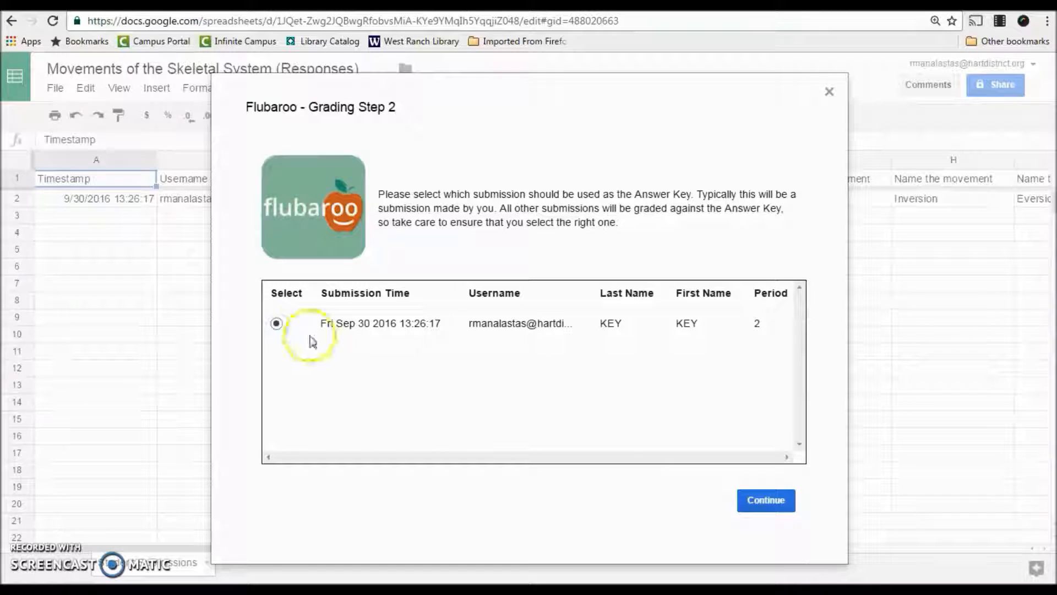
pyautogui.click(767, 500)
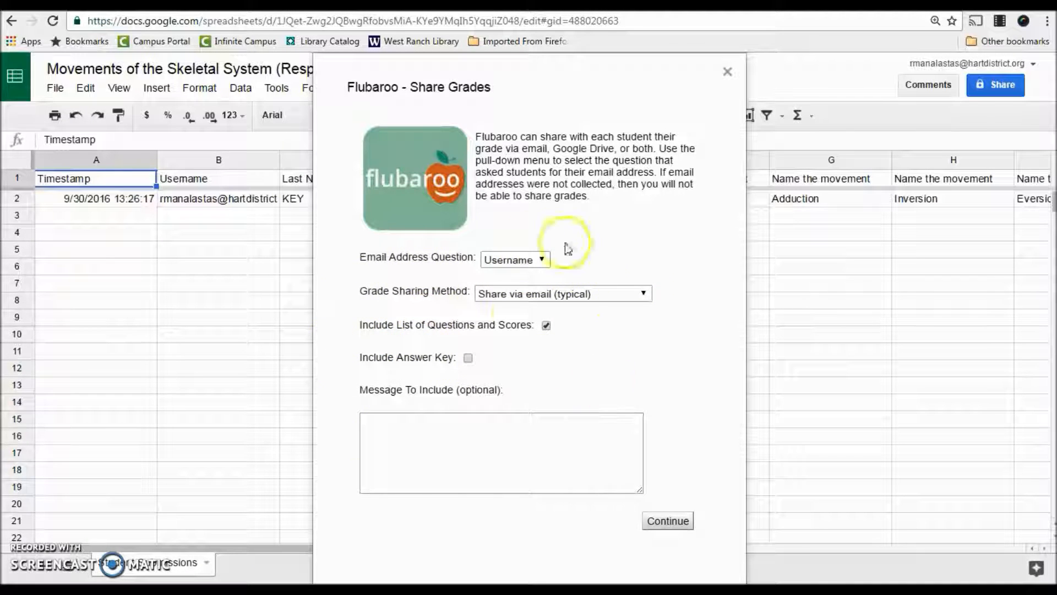
pyautogui.click(672, 523)
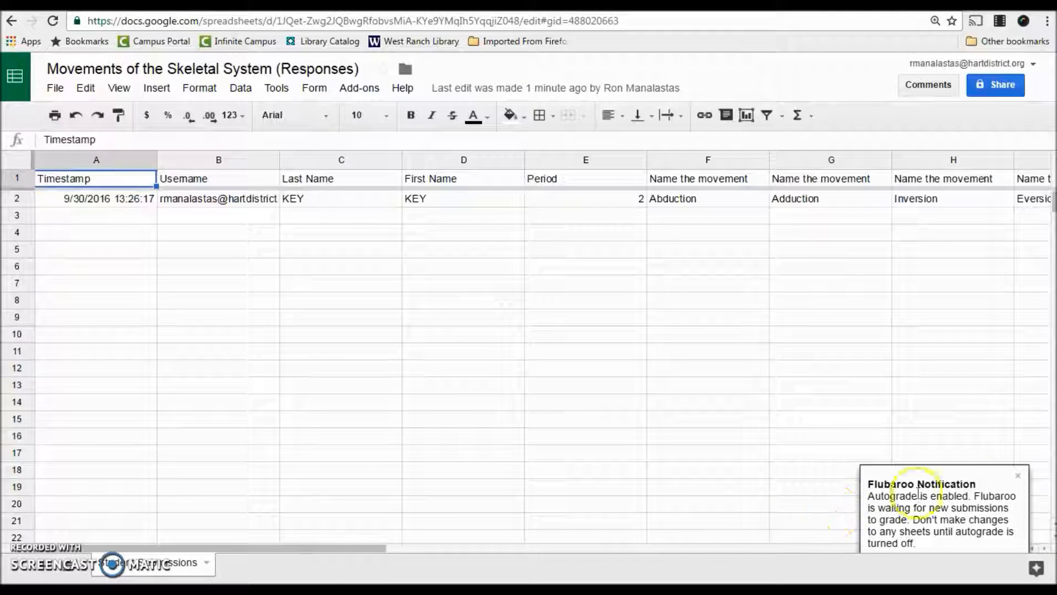
pyautogui.click(1018, 475)
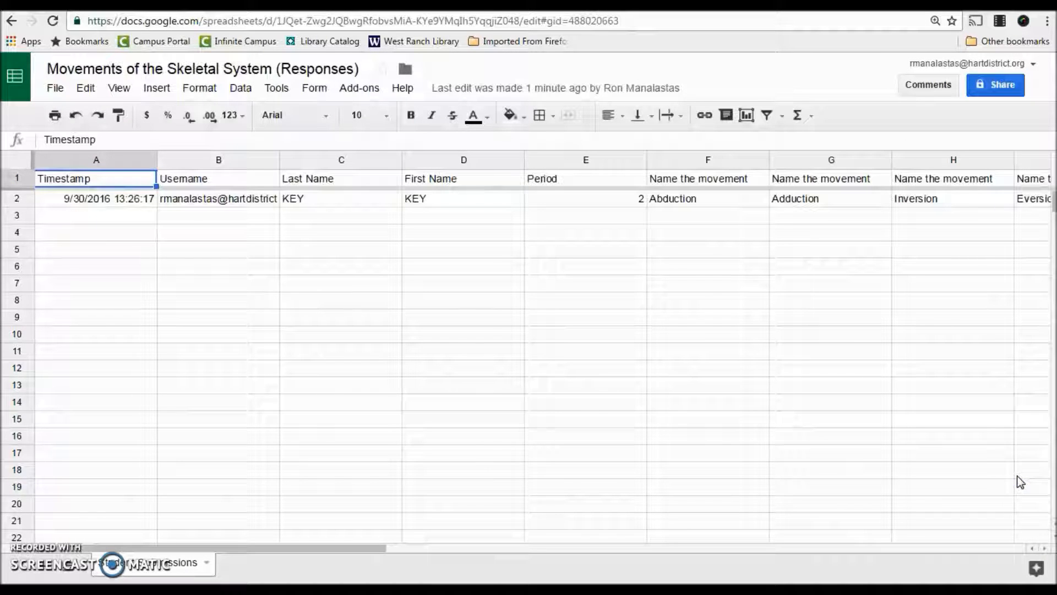